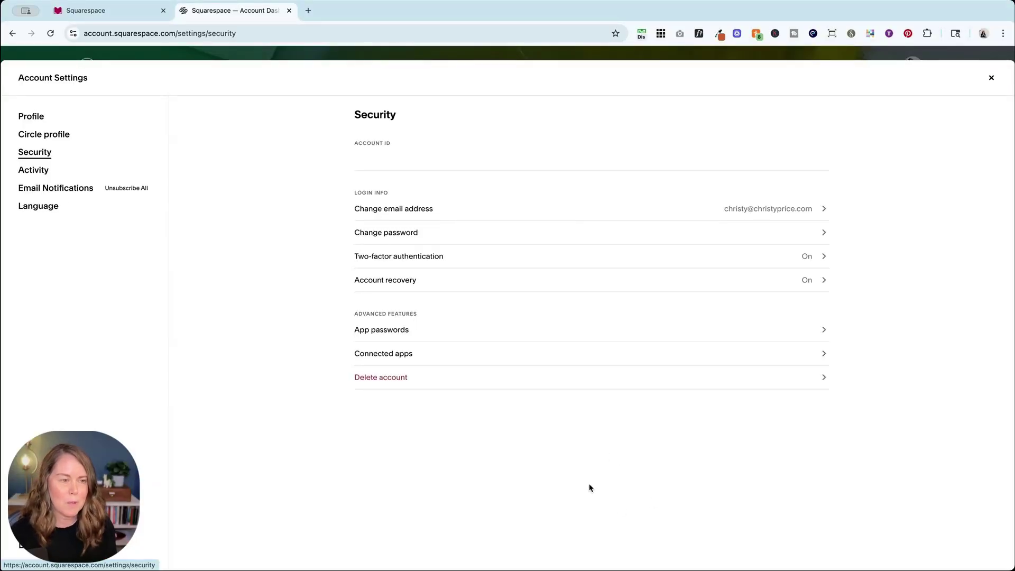
Open the account's Activity settings and look over the active sessions and past events
click(20, 169)
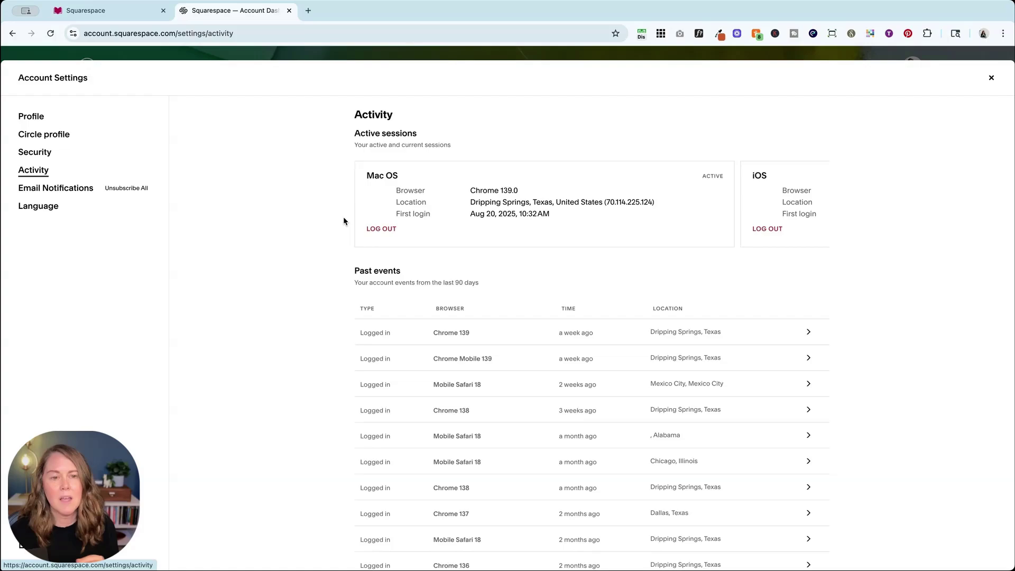
scroll(344, 221, down, 2)
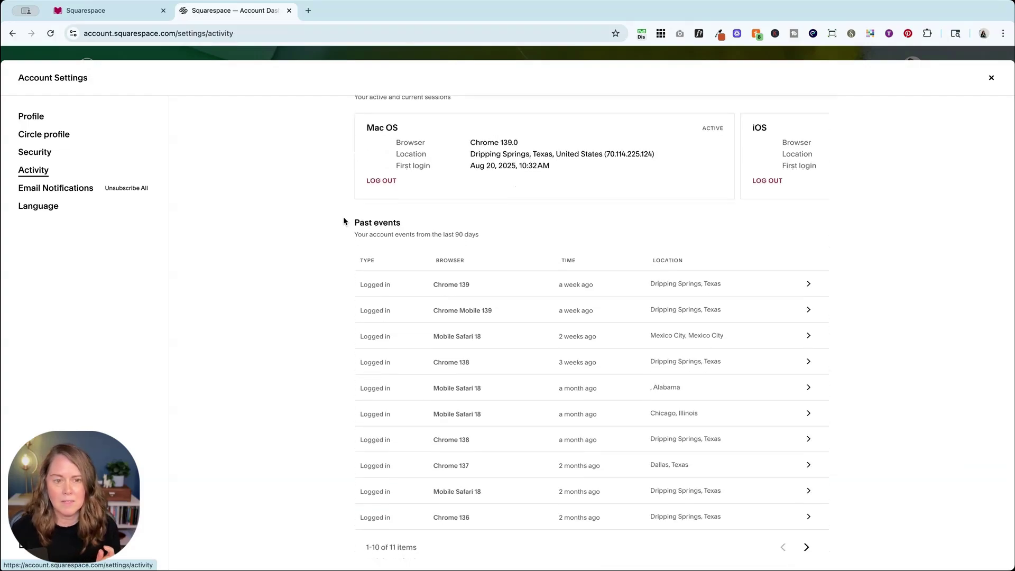
scroll(344, 221, up, 2)
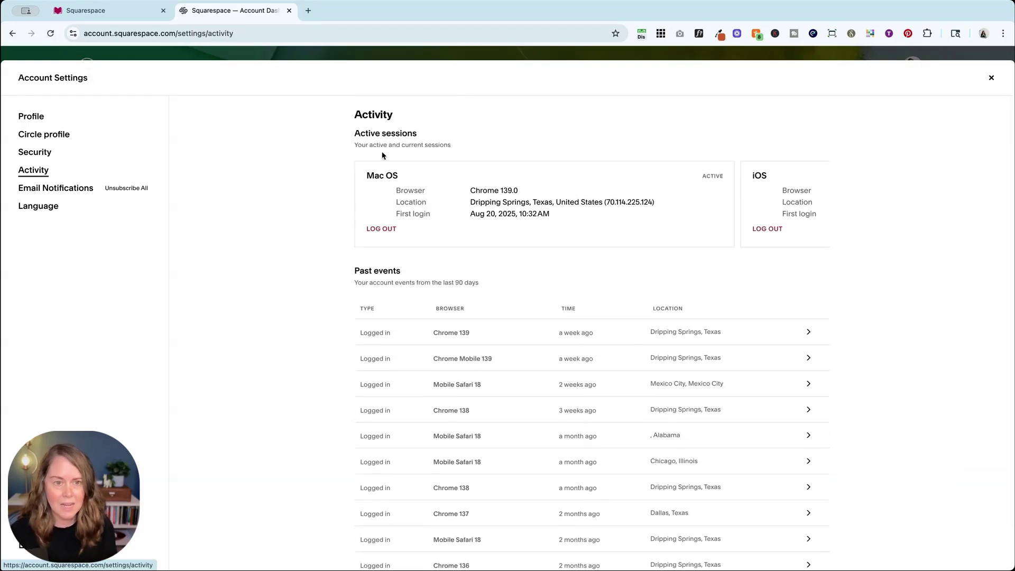
Review the active sessions and log out the iOS Mobile Safari 18.5 session located in Mexico City
scroll(480, 200, right, 5)
scroll(480, 200, right, 5)
scroll(455, 201, left, 3)
scroll(456, 201, left, 3)
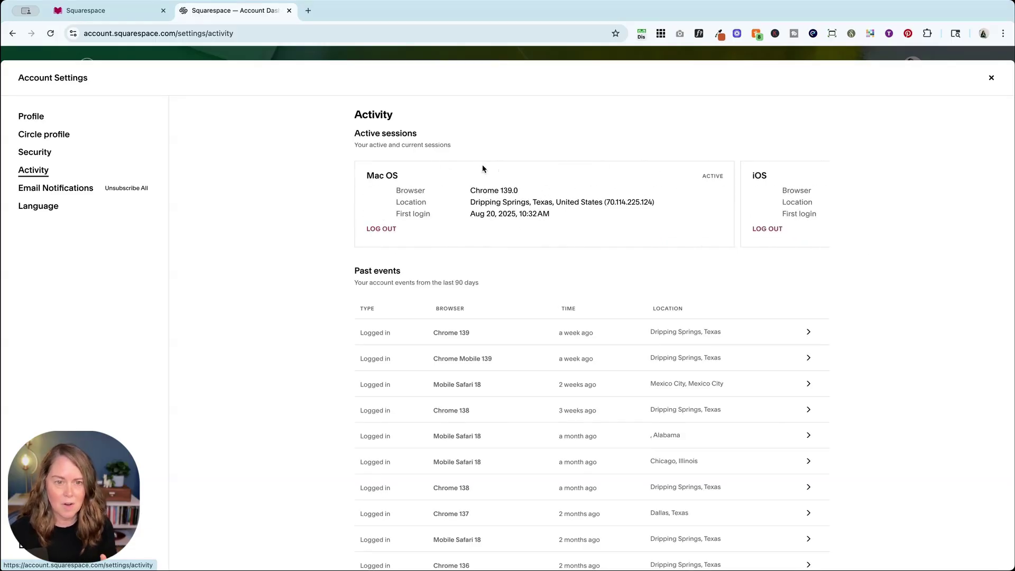
scroll(538, 211, right, 8)
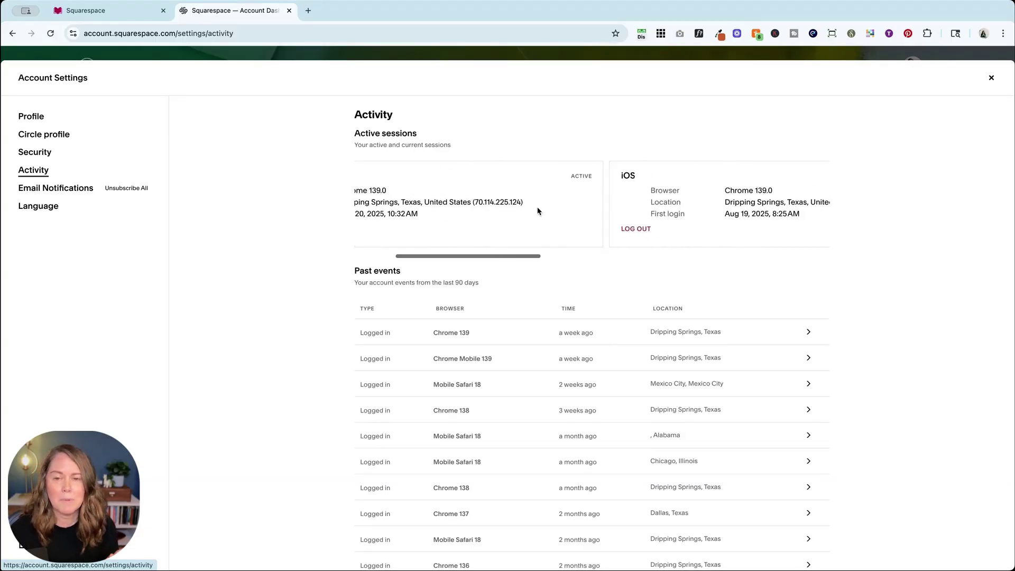
scroll(538, 211, right, 5)
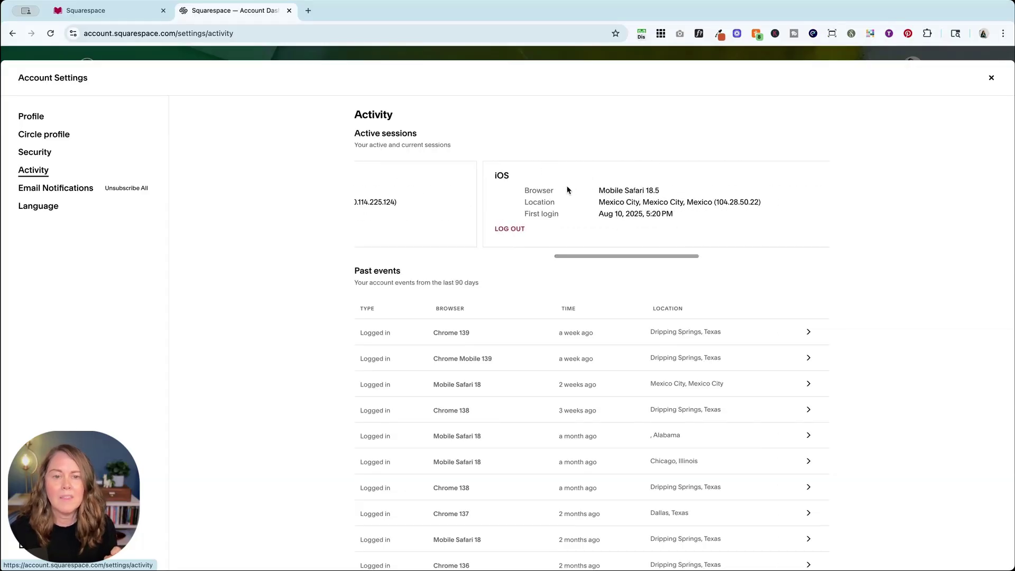
click(499, 231)
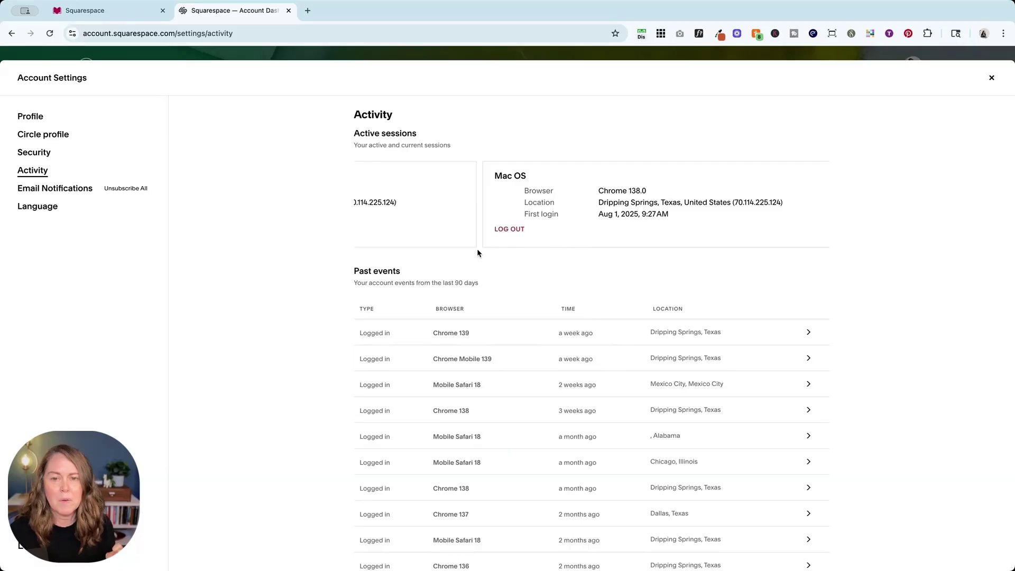
Examine the past login events, view the details of the Alabama login, and return to the activity list
scroll(435, 222, left, 10)
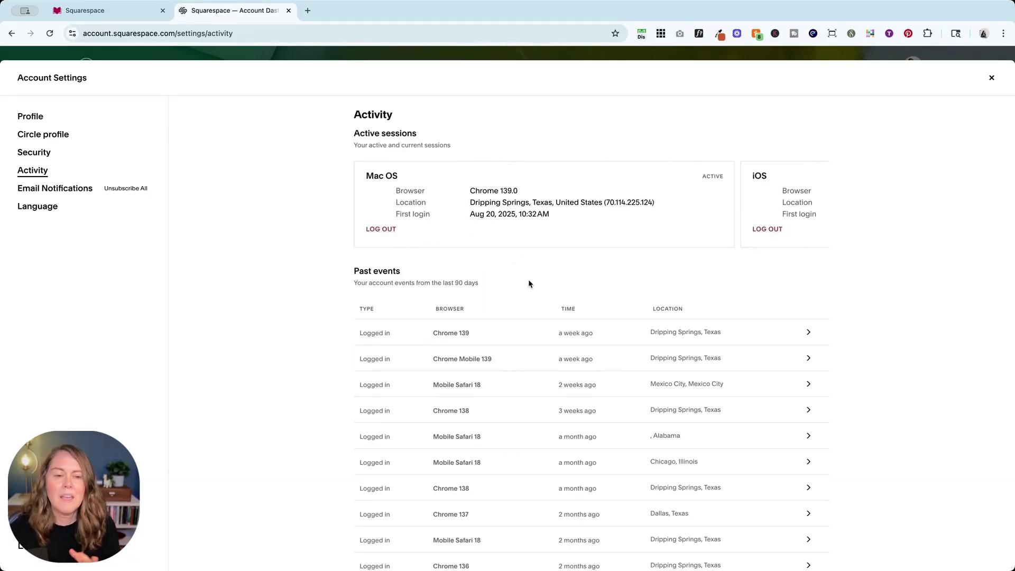
scroll(528, 279, down, 2)
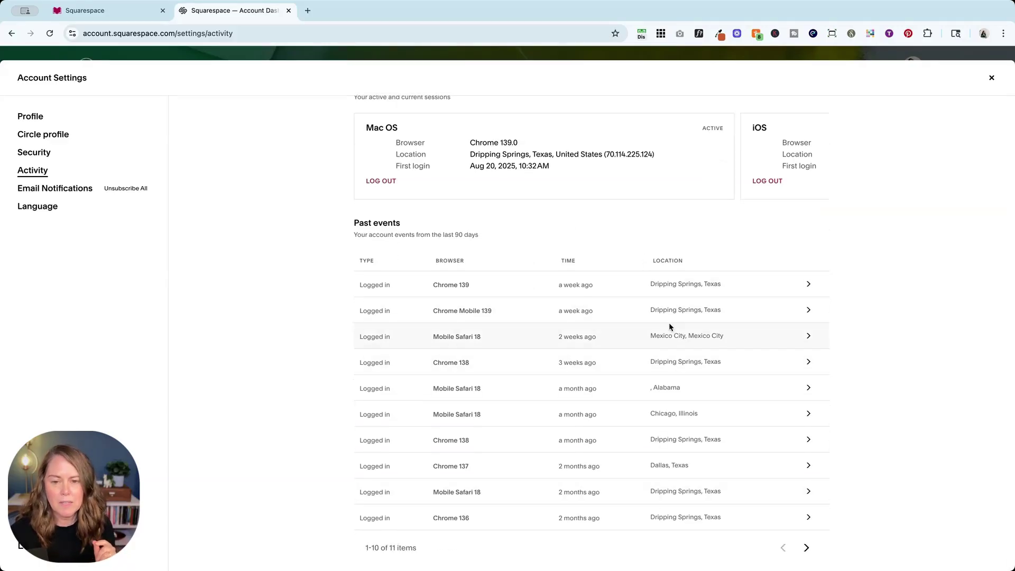
scroll(682, 381, up, 2)
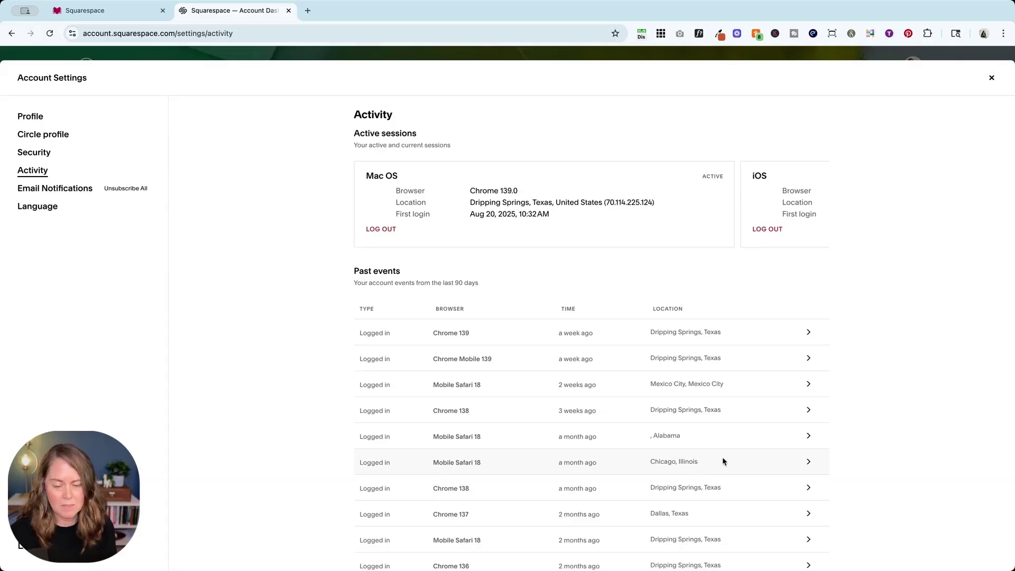
click(809, 437)
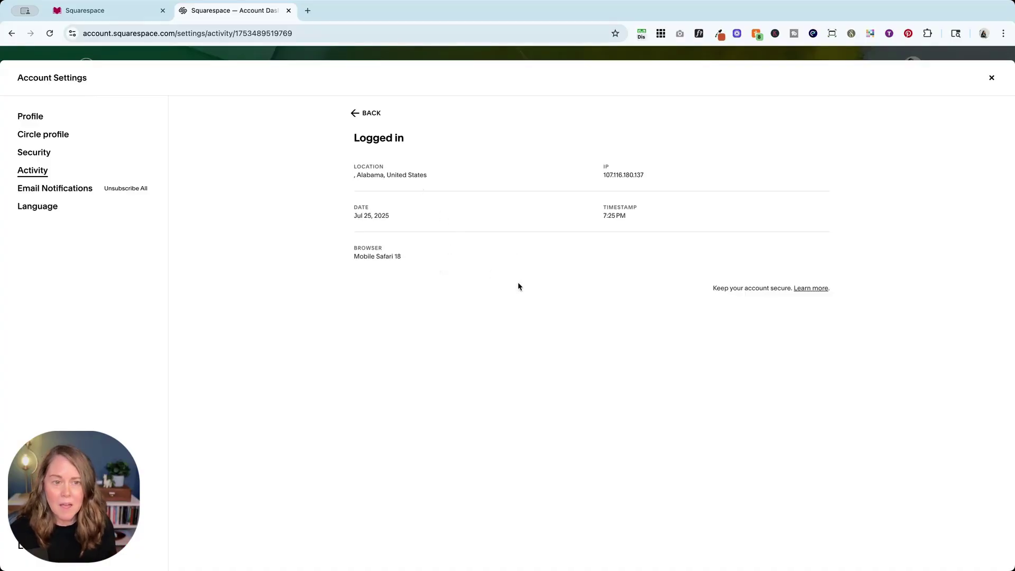
click(355, 113)
scroll(518, 291, up, 1)
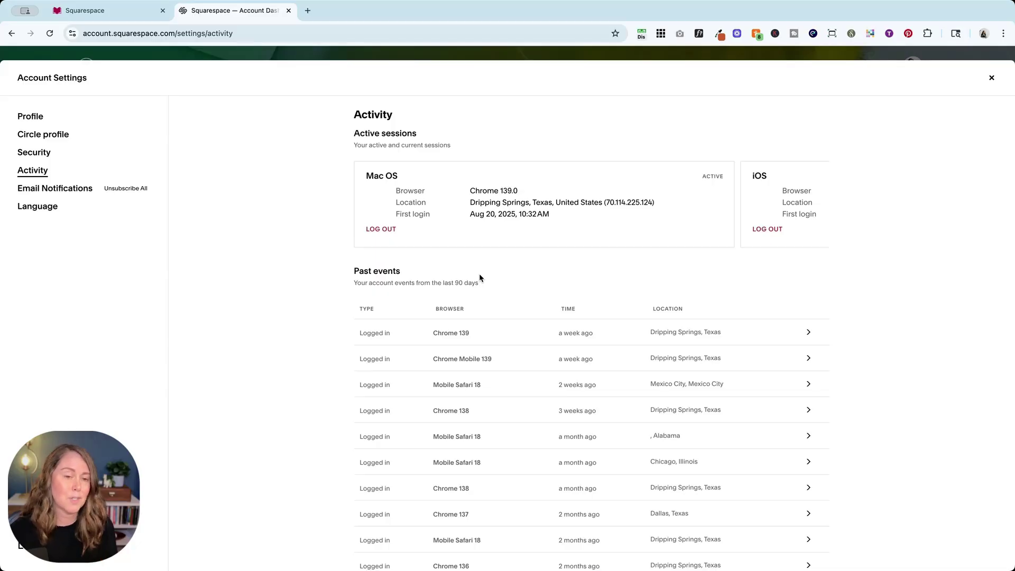
scroll(479, 275, down, 1)
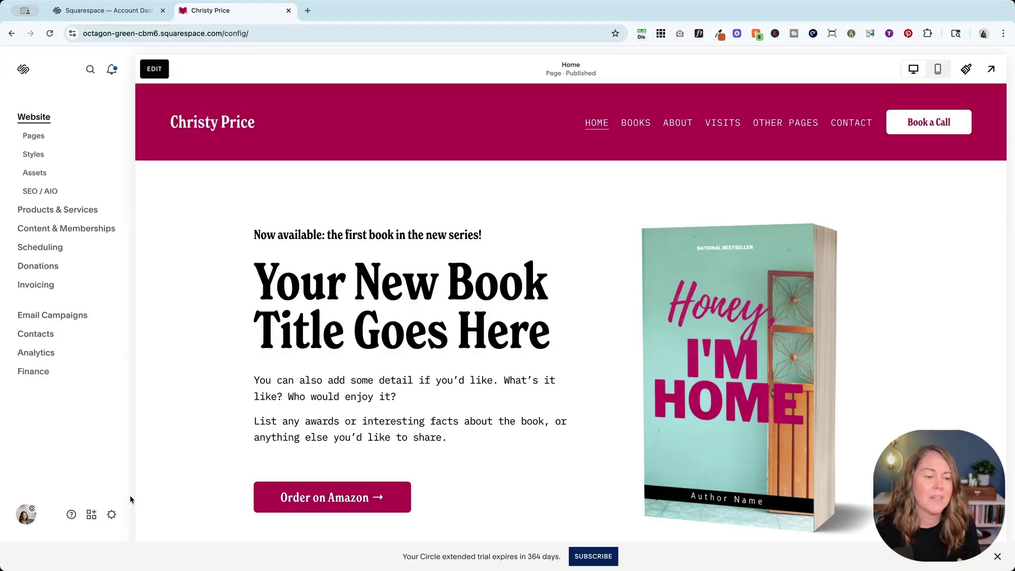
Open the website's Permissions page under Permissions & Ownership to review its owner and contributors, and close the settings
click(112, 515)
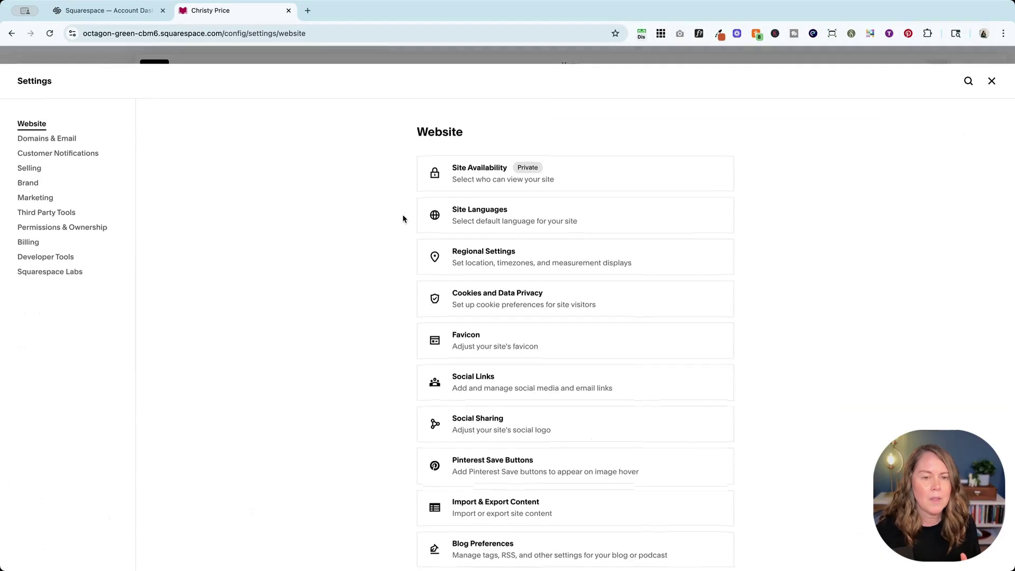
click(37, 229)
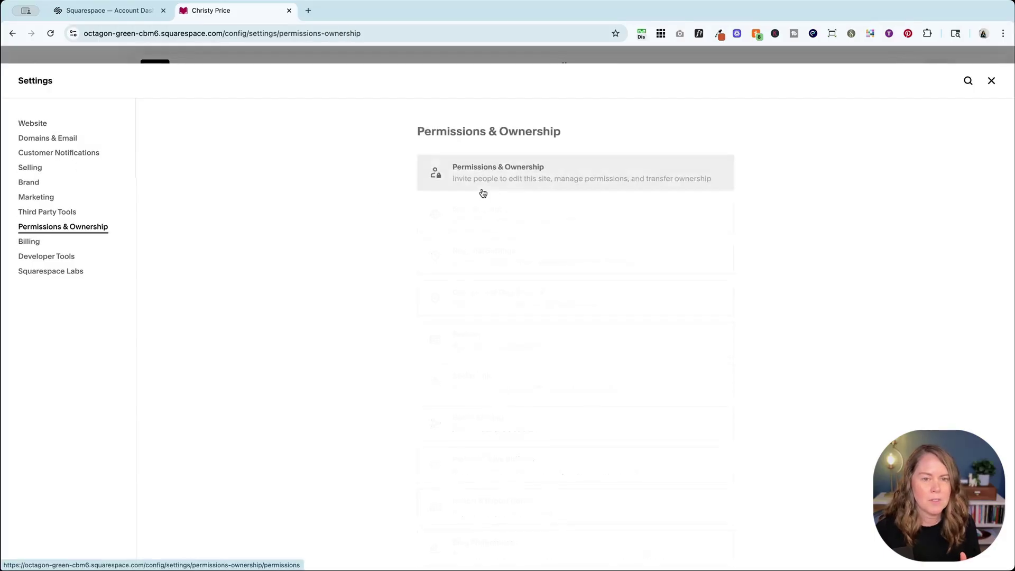
click(482, 182)
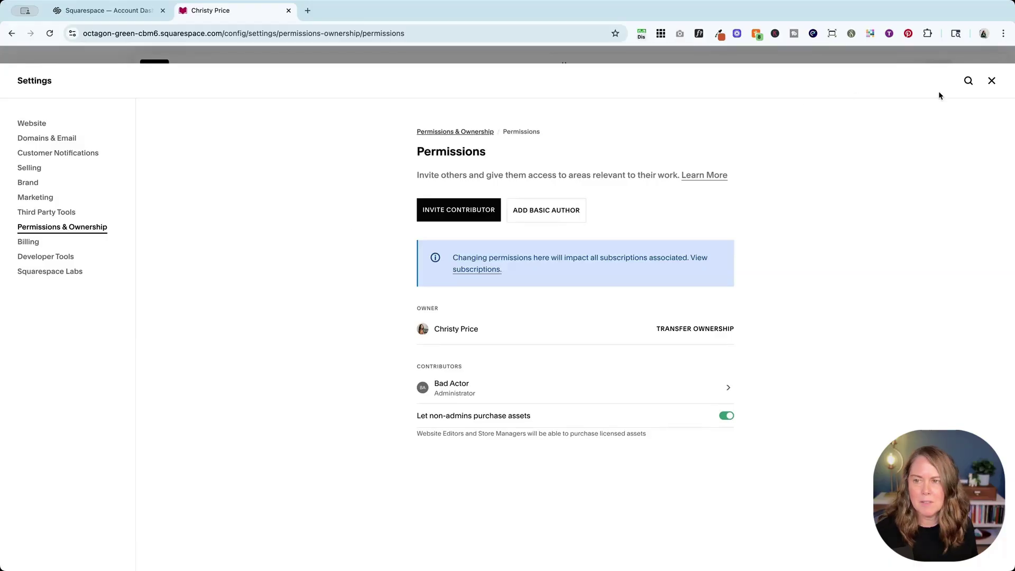
click(991, 80)
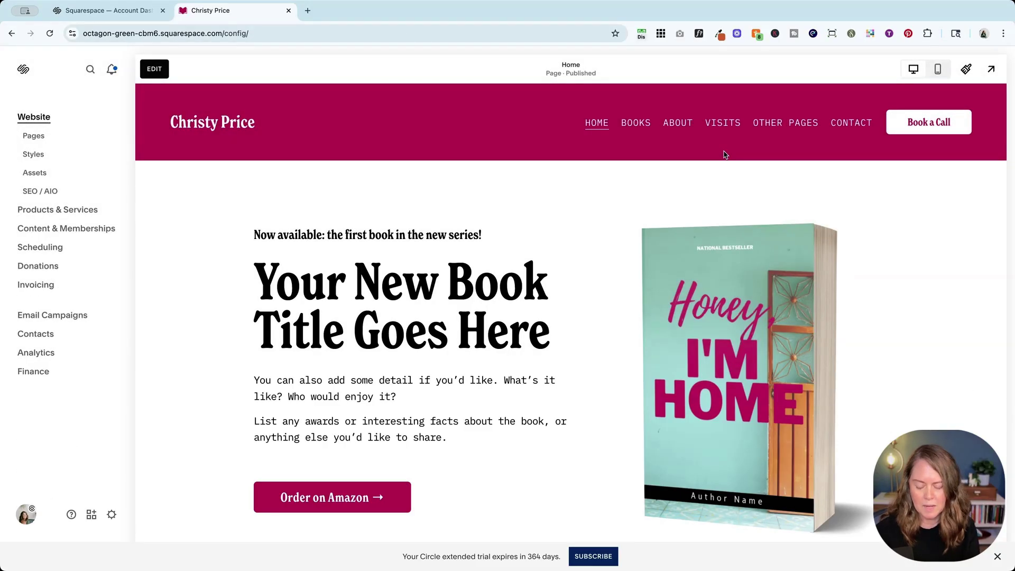
Find the Permissions settings by searching the site for "perm" and open them
key(slash)
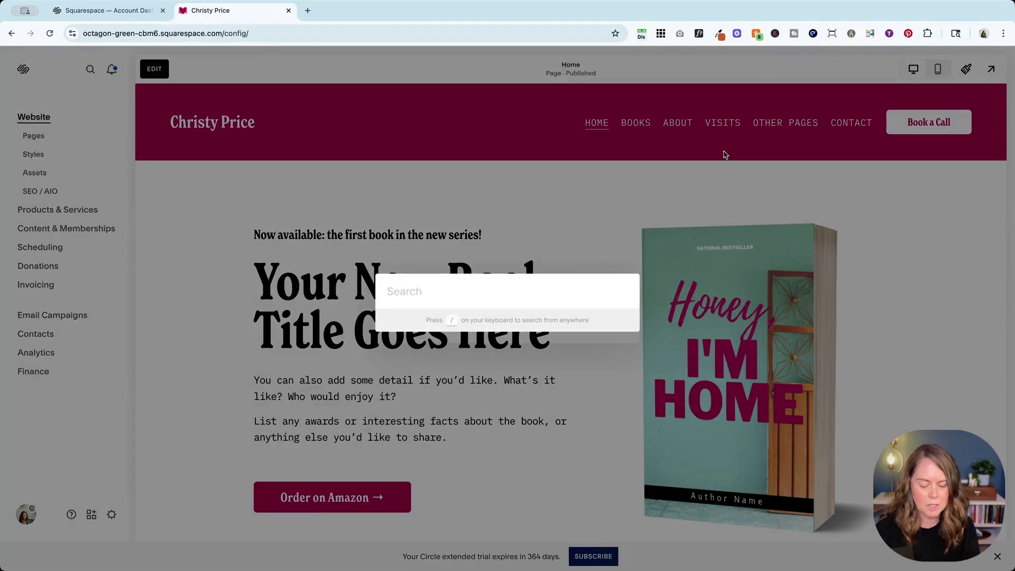
text(perm)
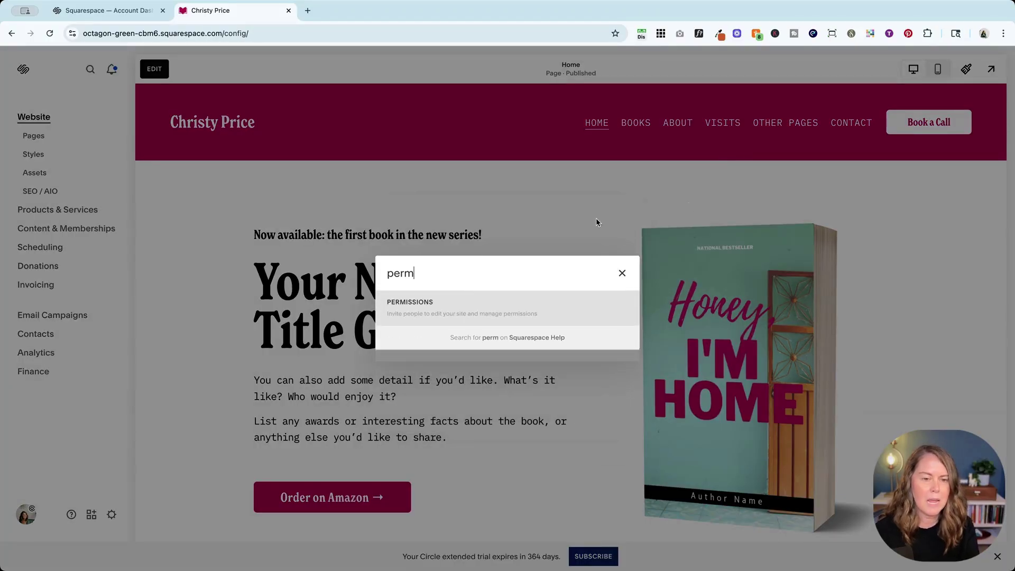
click(453, 313)
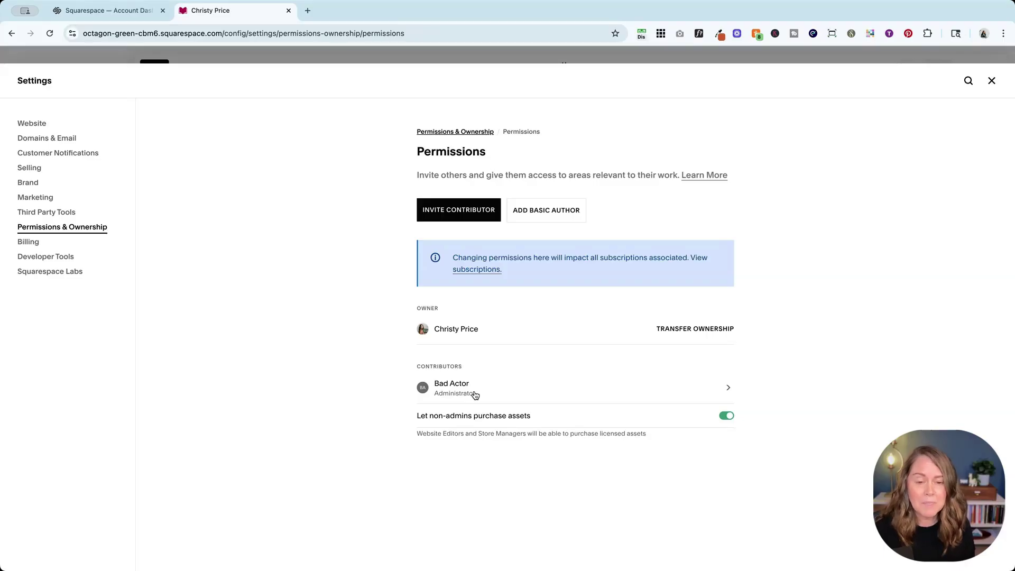
Turn off the Administrator permission for the listed contributor and save the change
click(728, 387)
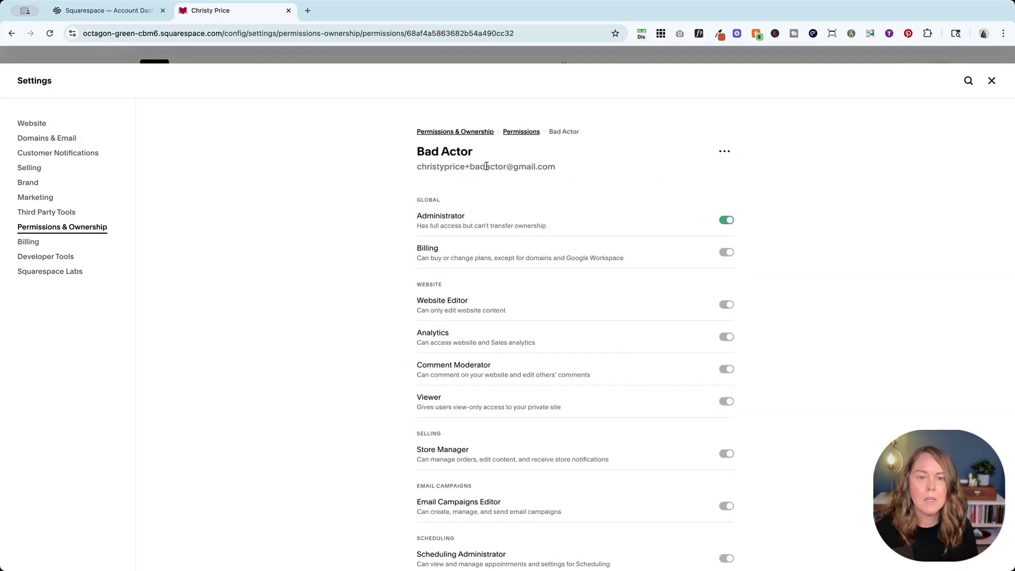
click(727, 219)
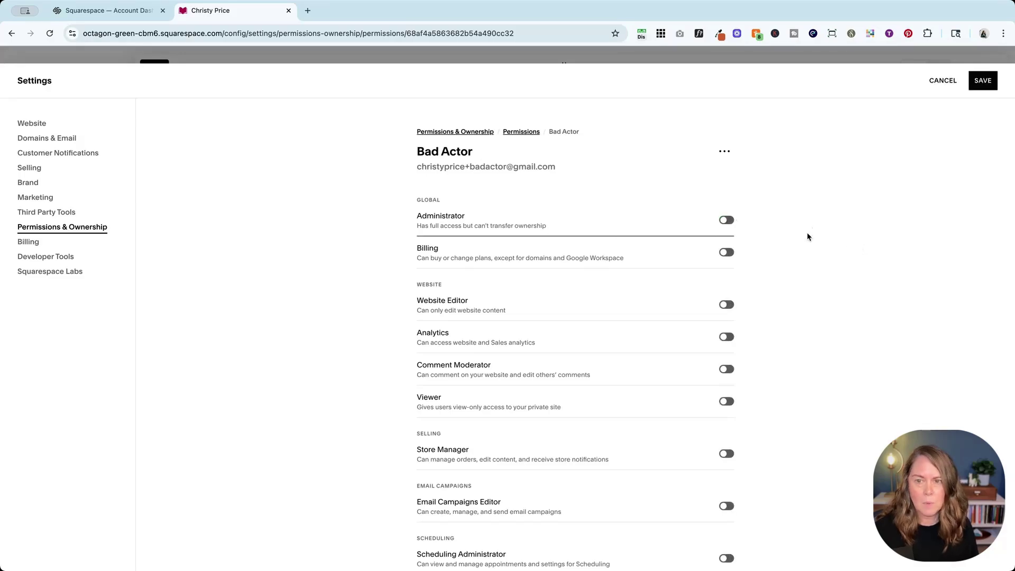
click(981, 83)
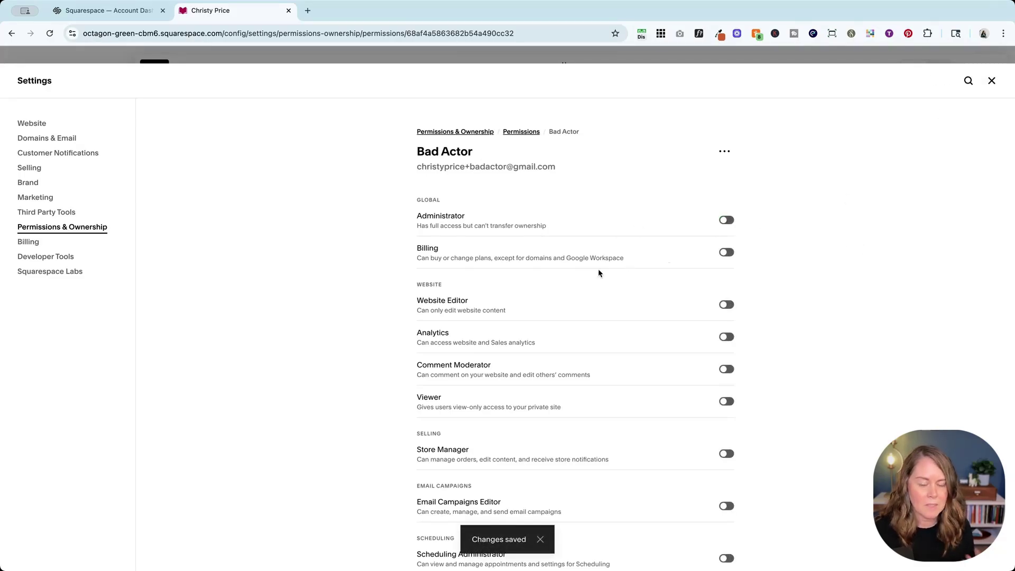
Remove the contributor from the website and confirm the removal
click(724, 152)
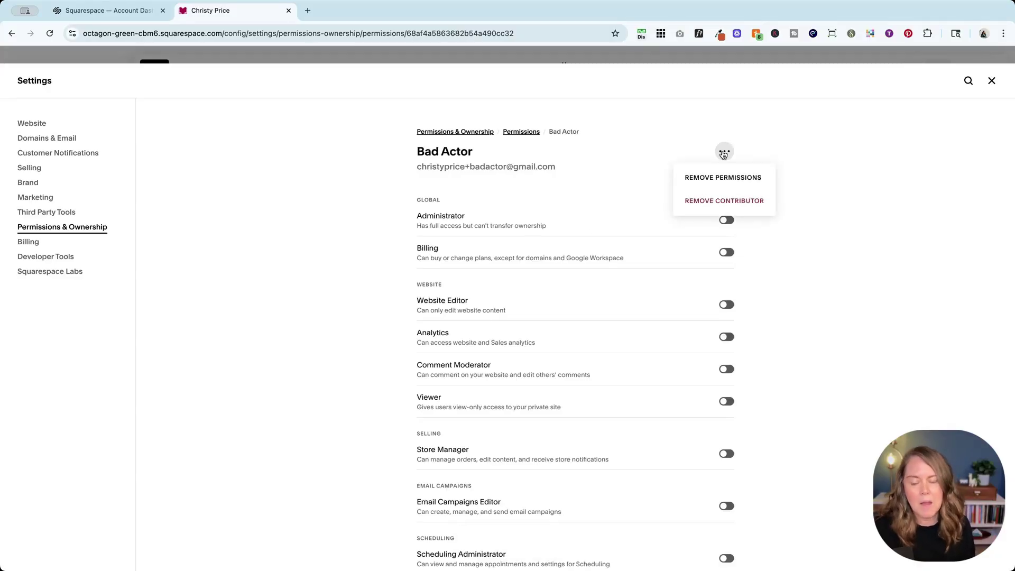
click(712, 200)
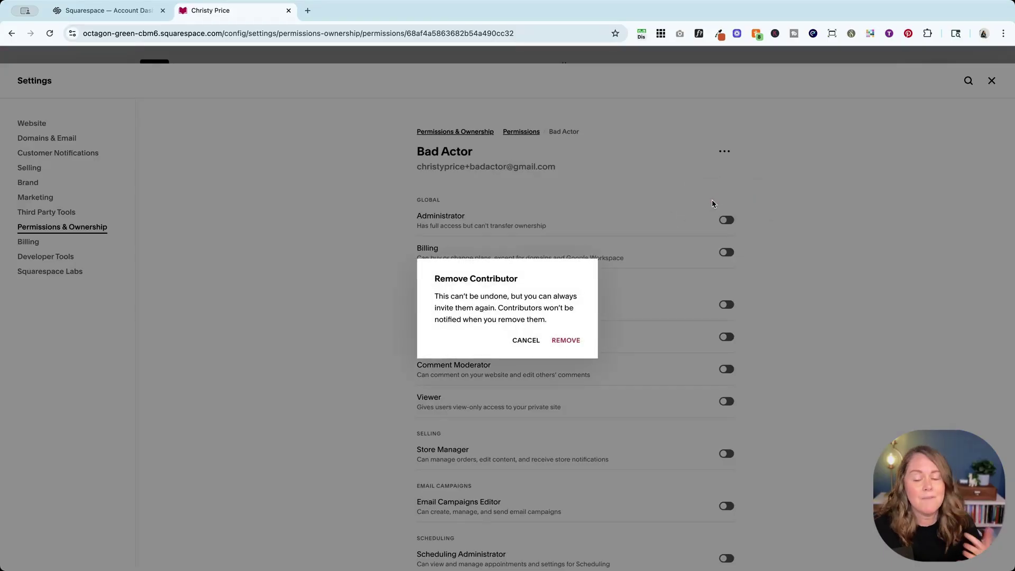
click(569, 341)
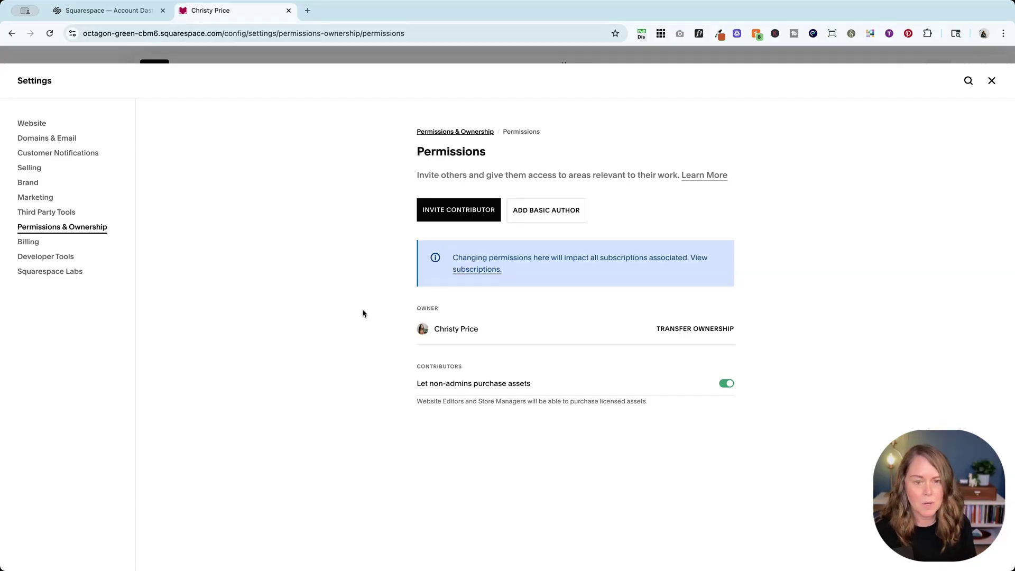
Search the site for "doma", open the Domains settings, and open the overview of the managed domain beylapup.online
key(super+k)
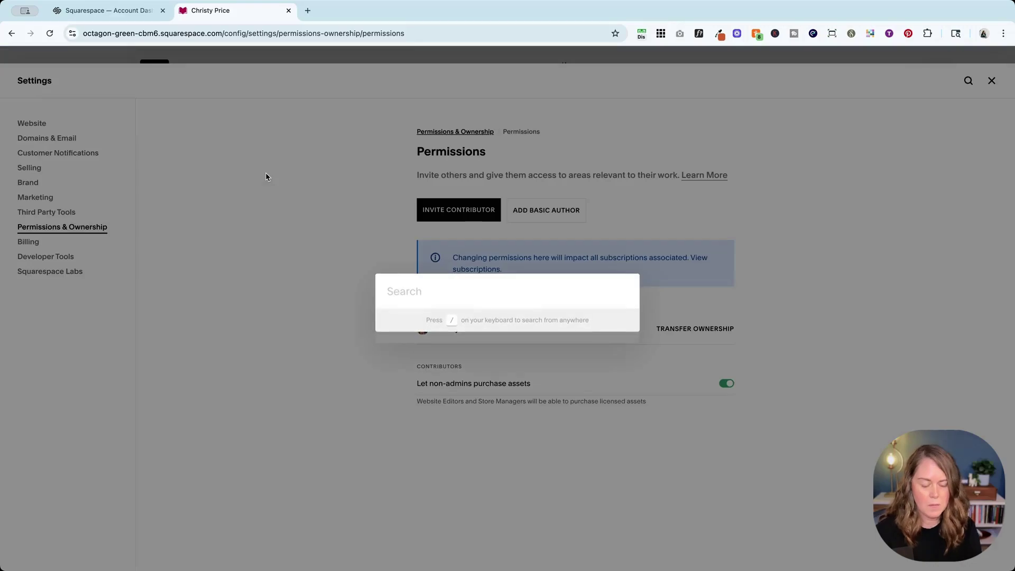
text(doma)
click(480, 296)
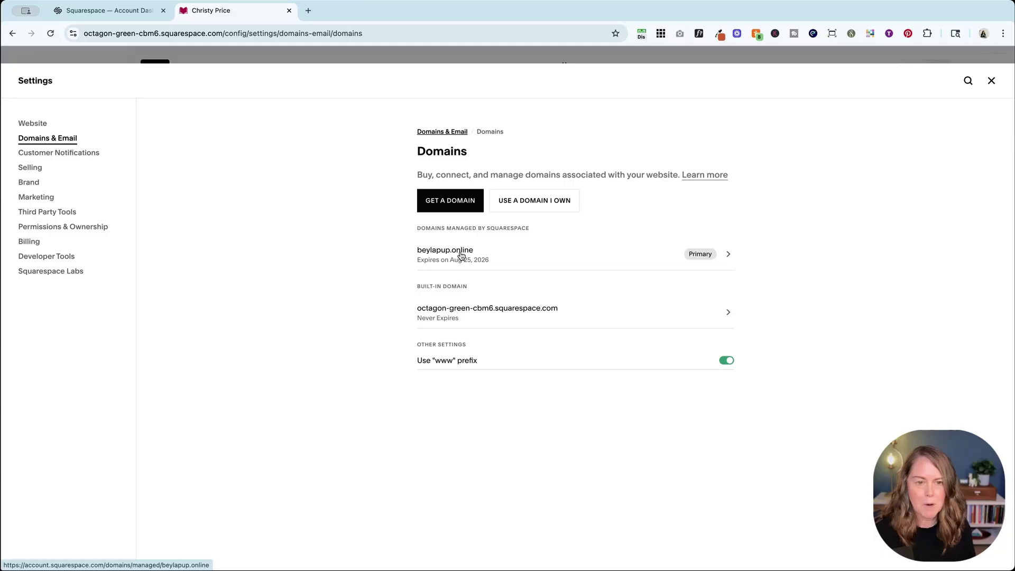
click(461, 256)
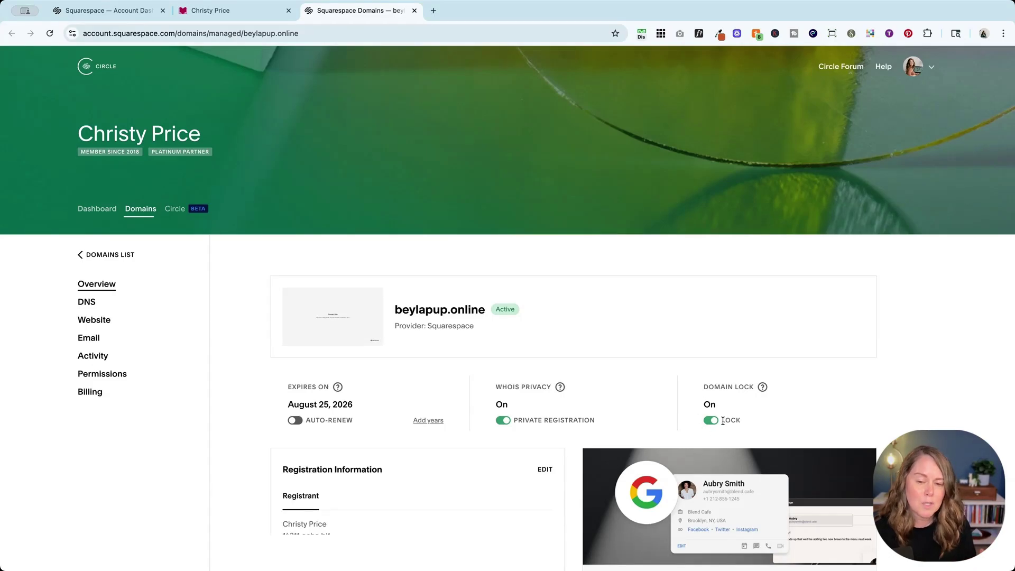
scroll(496, 384, up, 1)
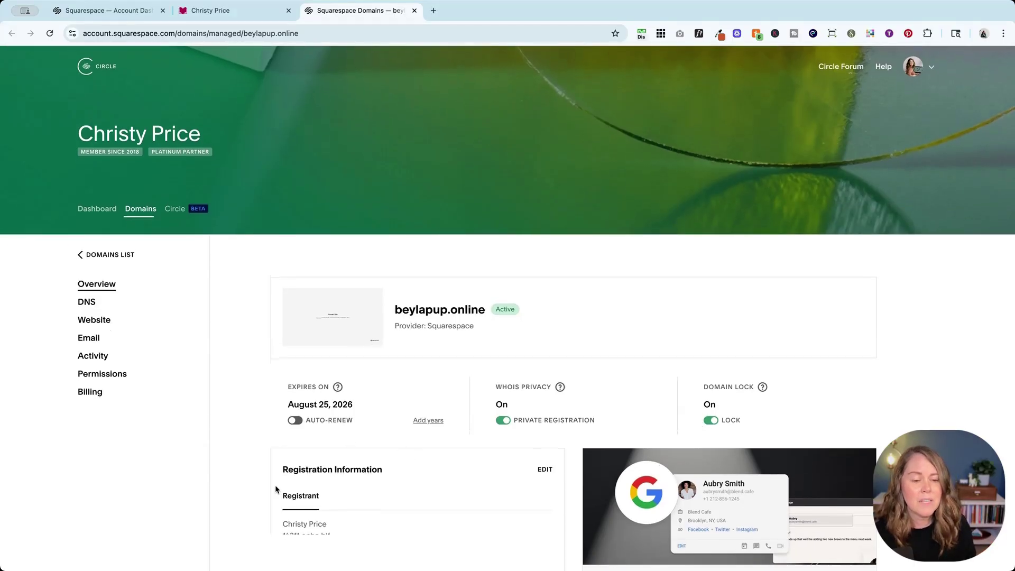